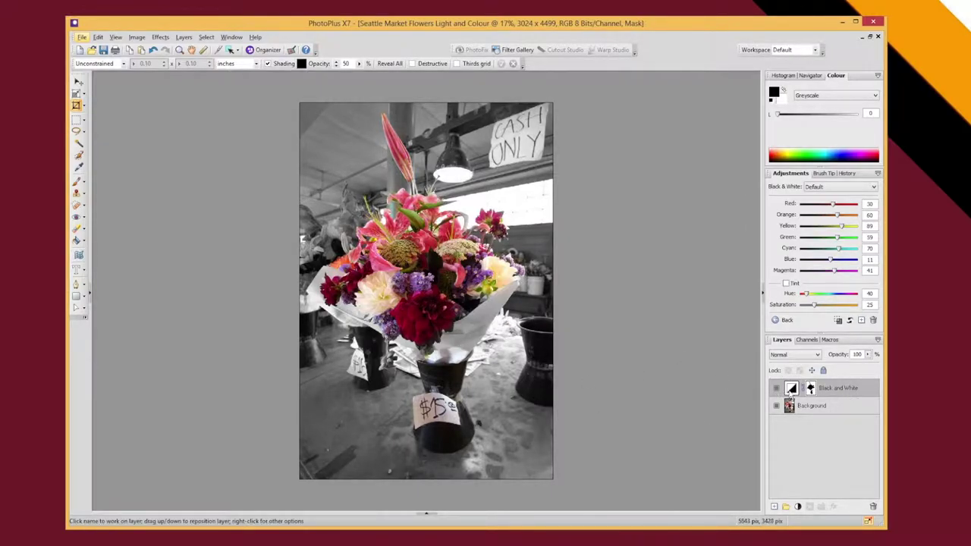
# Step: Delete the old Black and White layer, add a new Black and White adjustment layer, and select its mask
pyautogui.click(776, 388)
pyautogui.press('Delete')
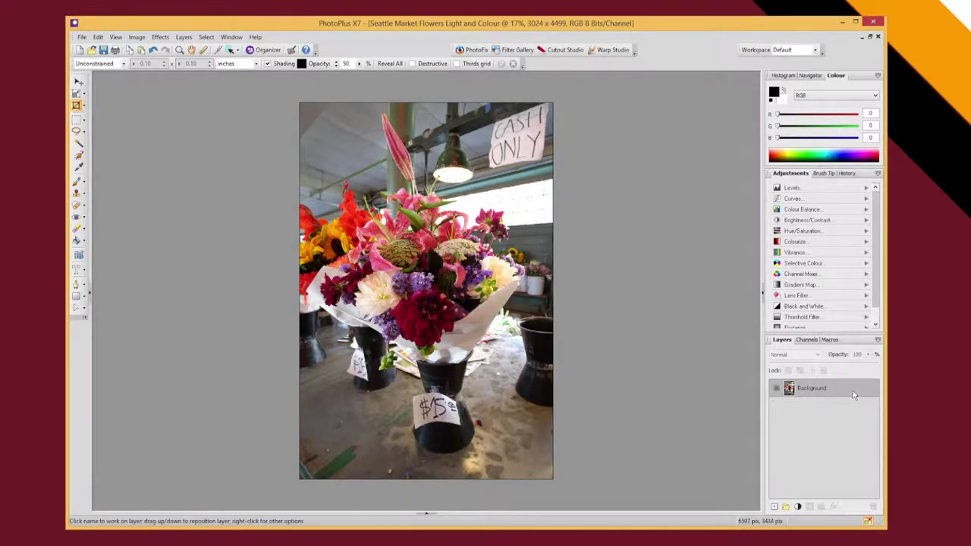
pyautogui.moveTo(876, 267); pyautogui.dragTo(873, 289)
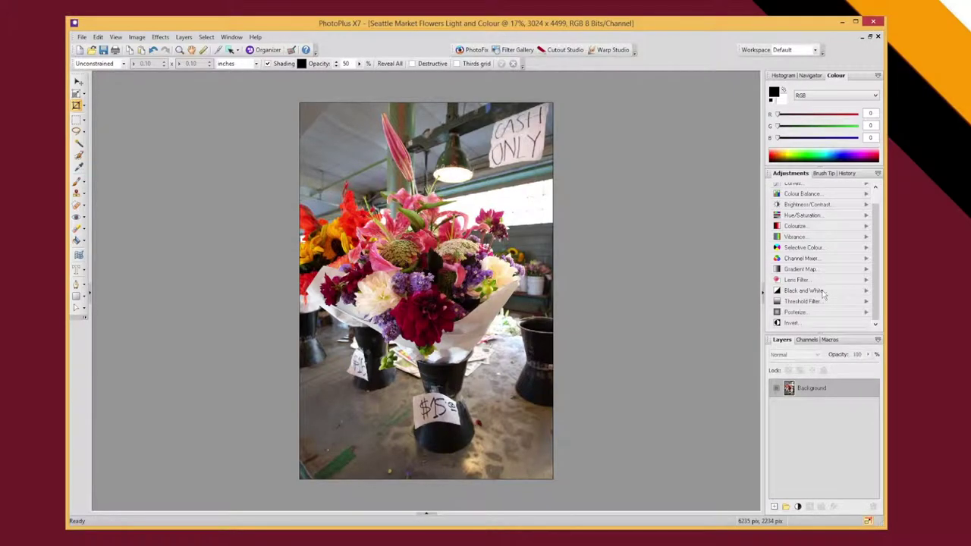
pyautogui.click(823, 293)
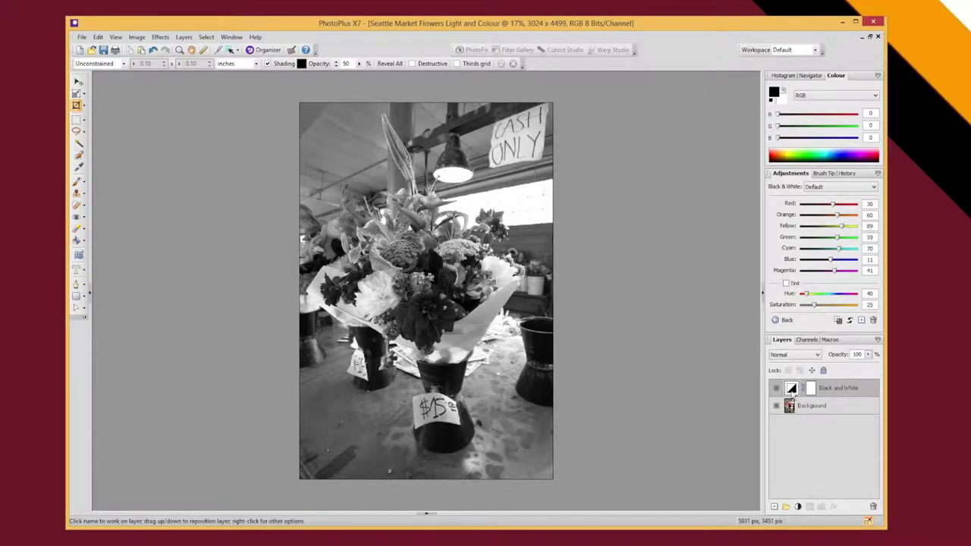
pyautogui.click(811, 388)
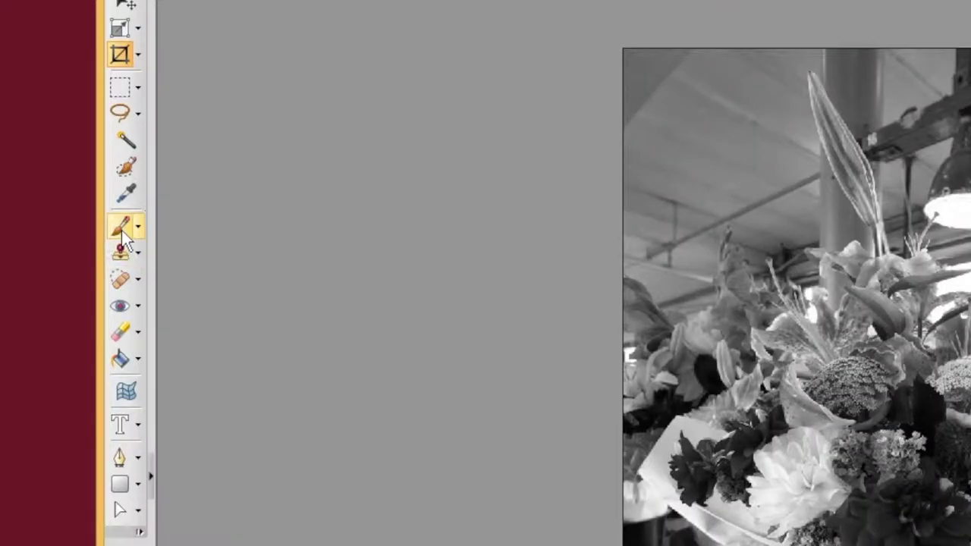
# Step: Choose the Brush tool to paint black on the mask with a 300-pixel brush
pyautogui.click(76, 182)
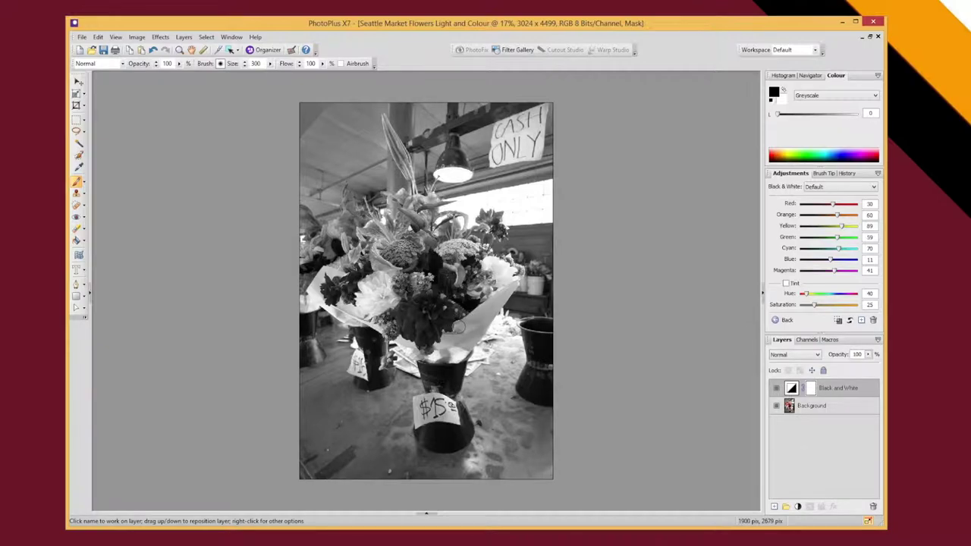
# Step: Enlarge the brush to 1300 pixels to paint colour back onto the bouquet's left side
pyautogui.press(']')
pyautogui.press(']')
pyautogui.press(']')
pyautogui.press(']')
pyautogui.press(']')
pyautogui.press(']')
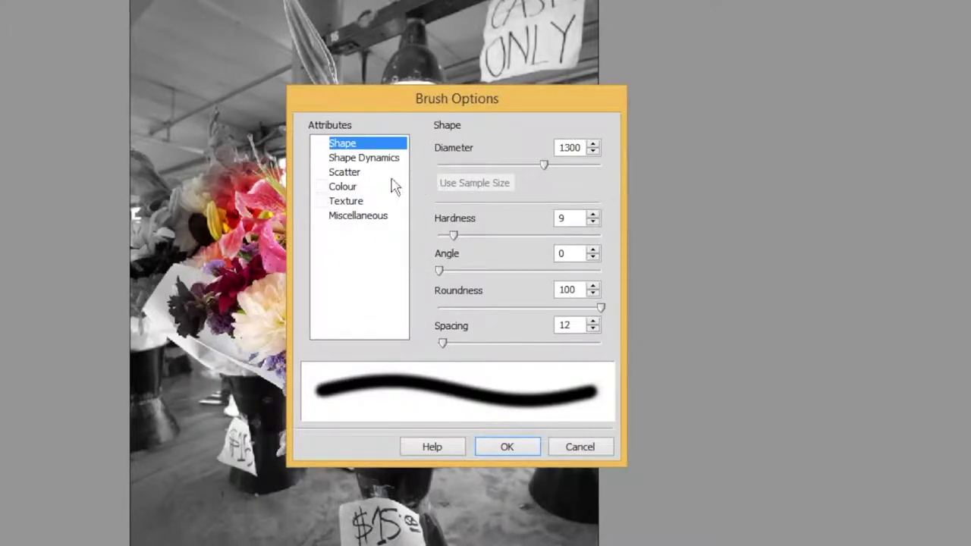
# Step: Drop the brush hardness from 9 to 2 in Brush Options and confirm
pyautogui.moveTo(453, 235); pyautogui.dragTo(561, 238)
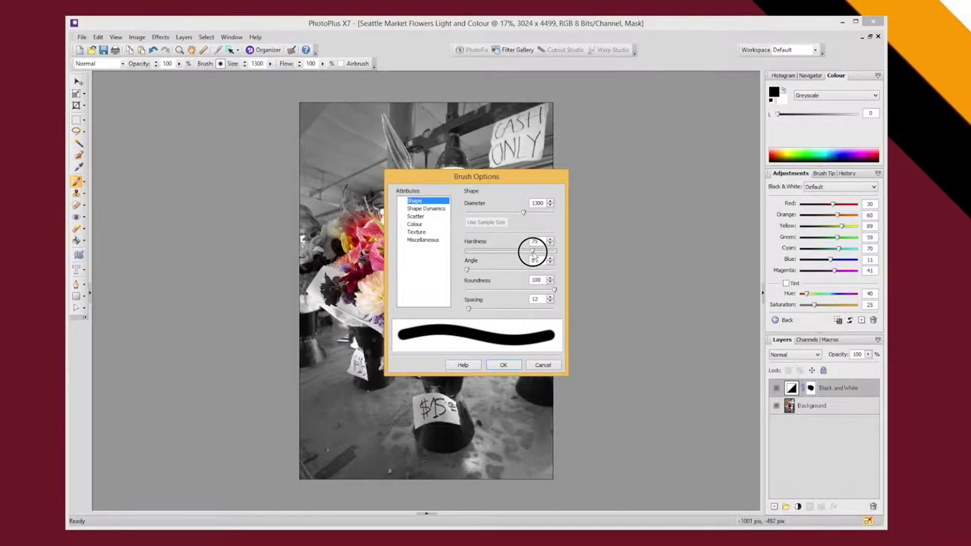
pyautogui.moveTo(533, 251); pyautogui.dragTo(468, 257)
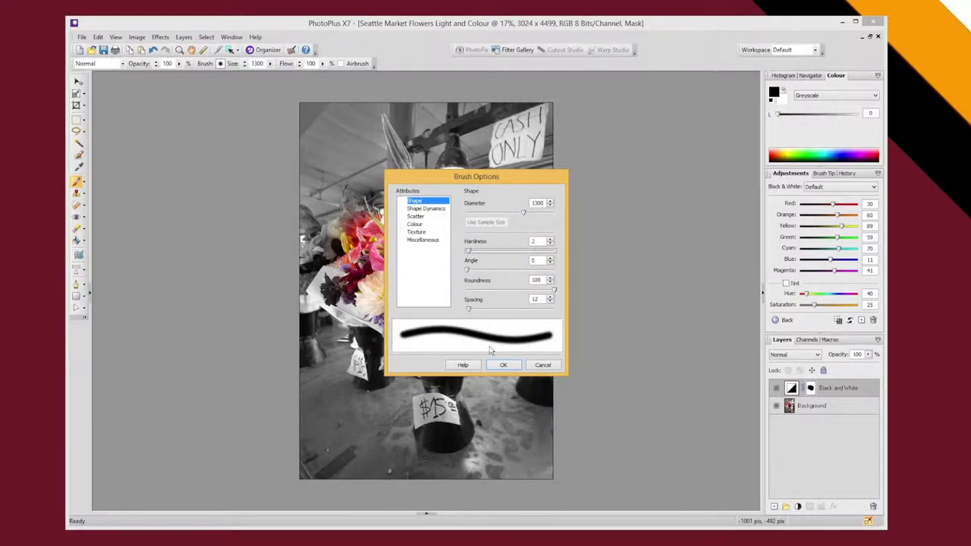
pyautogui.click(503, 365)
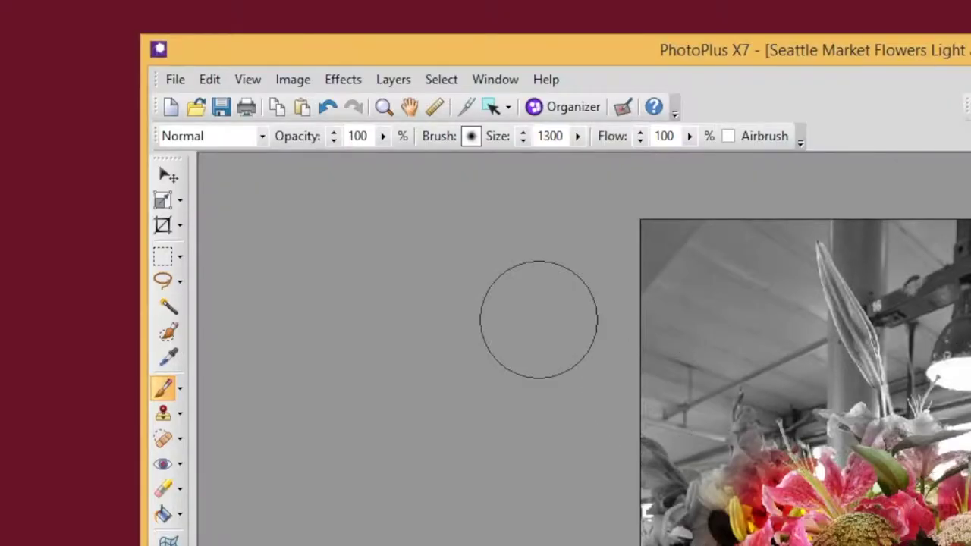
# Step: Zoom in on the top of the photo around the lily bud and return to the brush
pyautogui.click(383, 107)
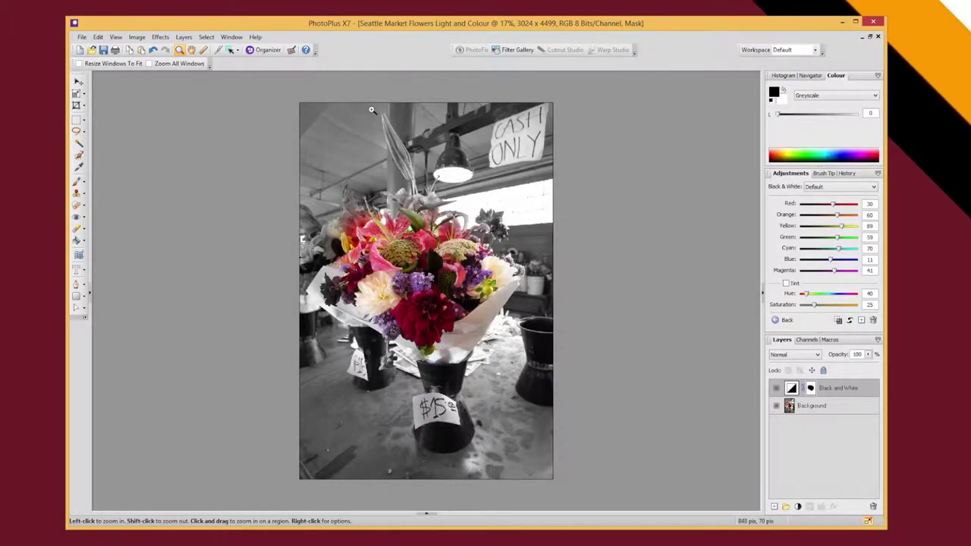
pyautogui.moveTo(371, 114); pyautogui.dragTo(451, 250)
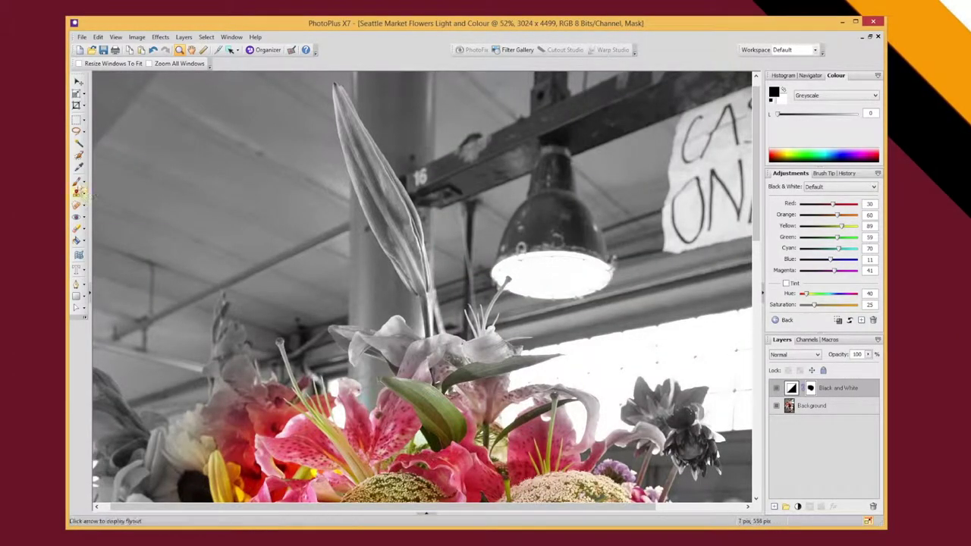
pyautogui.click(77, 182)
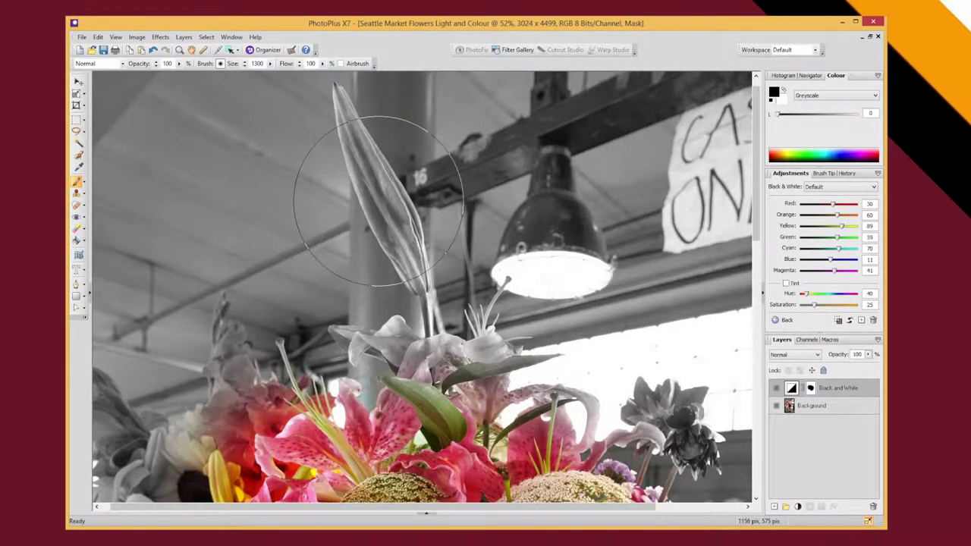
pyautogui.press('[')
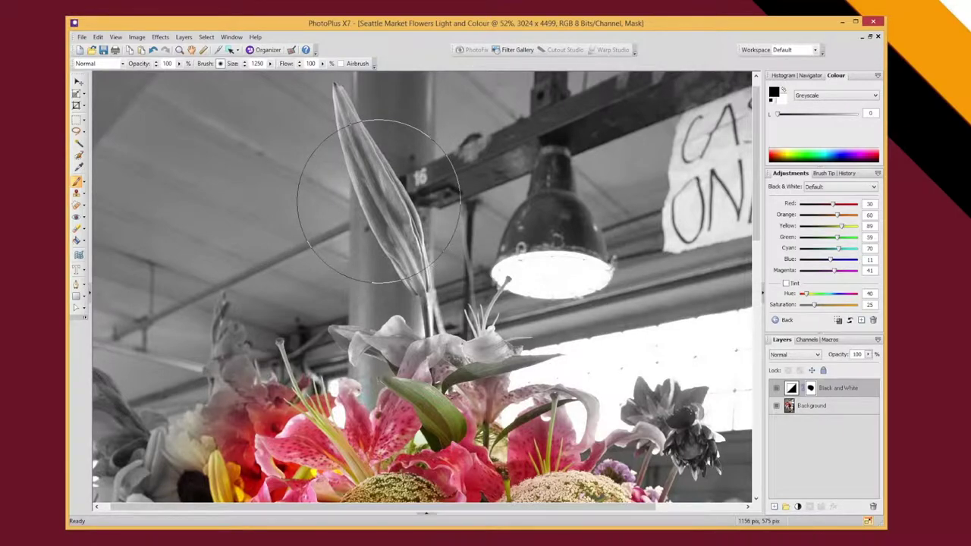
pyautogui.press(']')
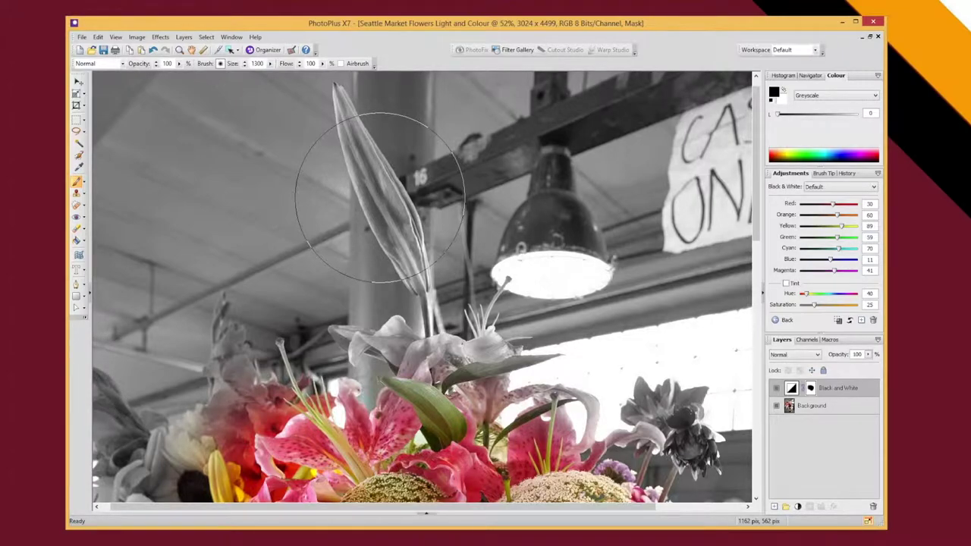
# Step: Shrink the brush to 150 and paint colour back down the tall lily bud and its stem
pyautogui.press('[')
pyautogui.press('[')
pyautogui.press('[')
pyautogui.press('[')
pyautogui.press('[')
pyautogui.press('[')
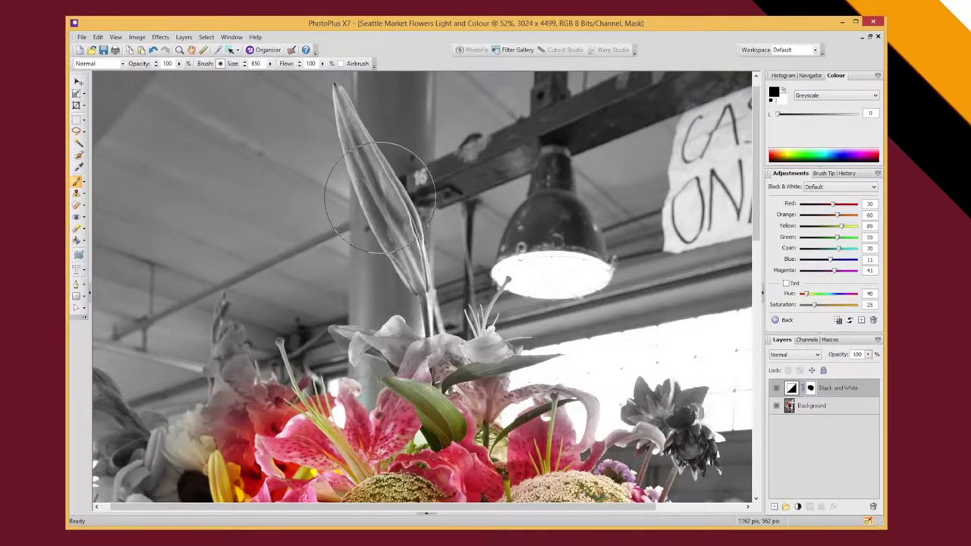
pyautogui.press('[')
pyautogui.press('[')
pyautogui.press('[')
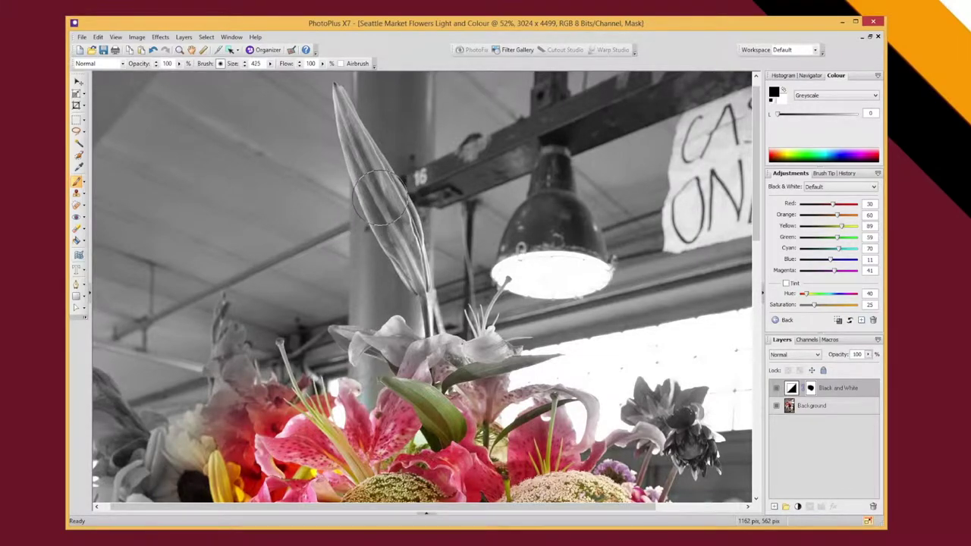
pyautogui.press(']')
pyautogui.press(']')
pyautogui.press(']')
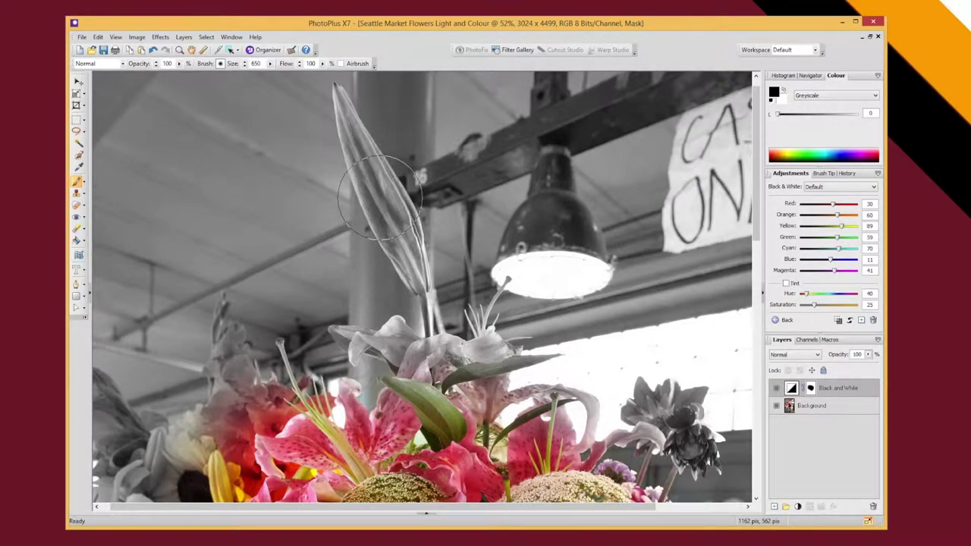
pyautogui.press('[')
pyautogui.press('[')
pyautogui.press('[')
pyautogui.press('[')
pyautogui.press('[')
pyautogui.press('[')
pyautogui.moveTo(383, 216); pyautogui.dragTo(373, 176)
pyautogui.press('[')
pyautogui.press('[')
pyautogui.press('[')
pyautogui.press('[')
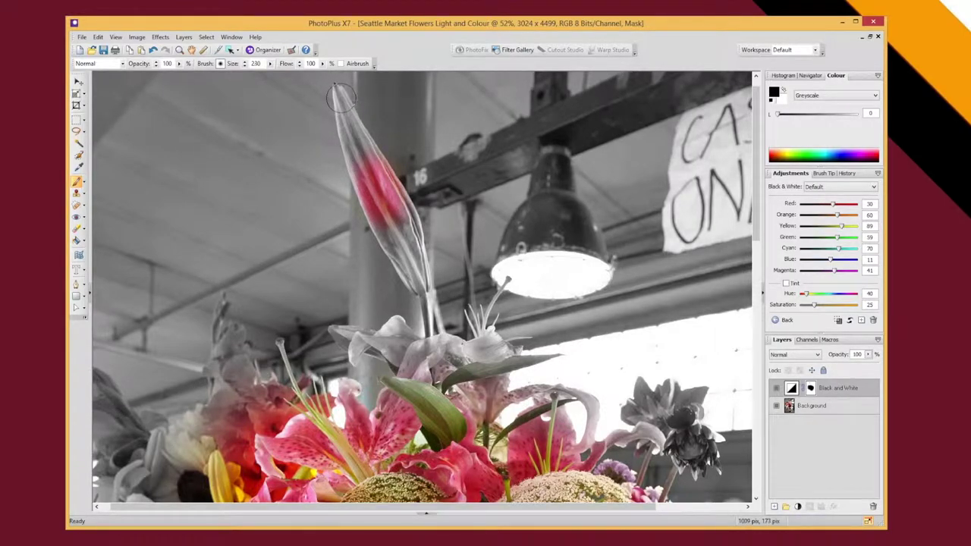
pyautogui.moveTo(340, 97)
pyautogui.mouseDown()
pyautogui.moveTo(357, 115)
pyautogui.moveTo(356, 164)
pyautogui.moveTo(421, 283)
pyautogui.moveTo(400, 214)
pyautogui.moveTo(398, 255)
pyautogui.moveTo(433, 277)
pyautogui.moveTo(430, 370)
pyautogui.moveTo(416, 373)
pyautogui.moveTo(339, 335)
pyautogui.moveTo(504, 339)
pyautogui.moveTo(460, 365)
pyautogui.moveTo(531, 364)
pyautogui.moveTo(474, 345)
pyautogui.moveTo(493, 290)
pyautogui.moveTo(513, 273)
pyautogui.moveTo(466, 330)
pyautogui.mouseUp()
pyautogui.press('[')
pyautogui.press('[')
pyautogui.press('[')
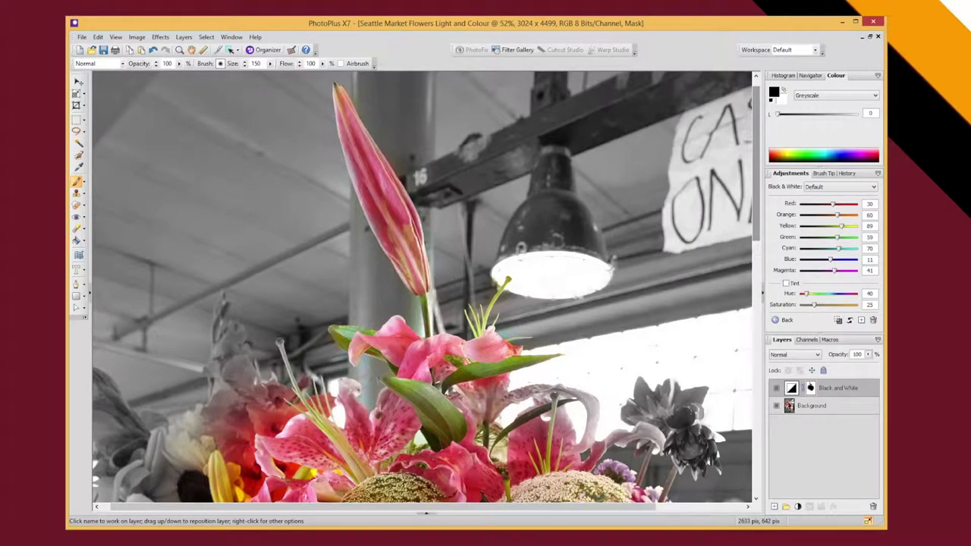
pyautogui.moveTo(756, 220); pyautogui.dragTo(755, 292)
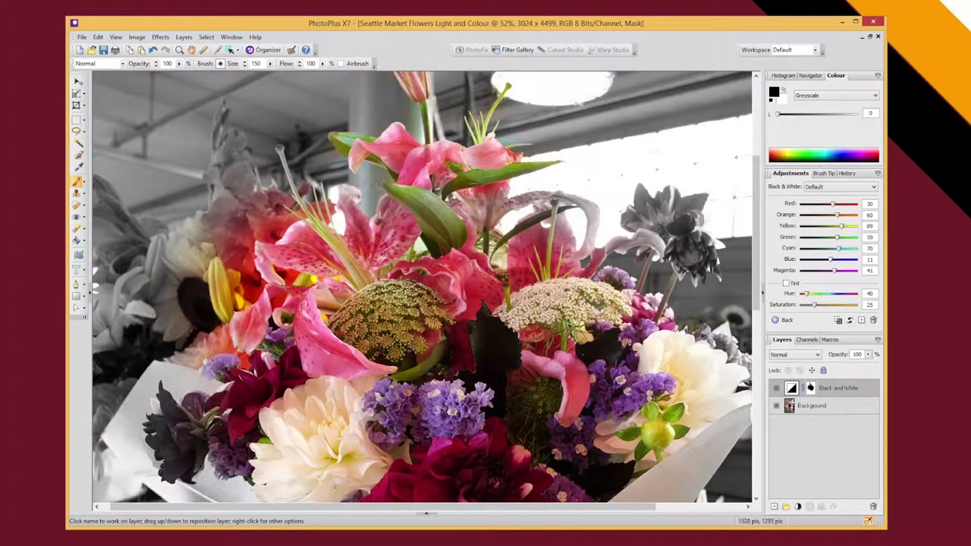
# Step: Paint colour back onto the grey lily petal and the dark dahlia with its stem
pyautogui.moveTo(491, 230)
pyautogui.mouseDown()
pyautogui.moveTo(519, 208)
pyautogui.moveTo(567, 203)
pyautogui.moveTo(606, 213)
pyautogui.moveTo(587, 251)
pyautogui.moveTo(599, 262)
pyautogui.moveTo(656, 246)
pyautogui.moveTo(634, 222)
pyautogui.moveTo(656, 210)
pyautogui.moveTo(664, 221)
pyautogui.moveTo(643, 211)
pyautogui.moveTo(637, 191)
pyautogui.moveTo(672, 196)
pyautogui.moveTo(690, 228)
pyautogui.mouseUp()
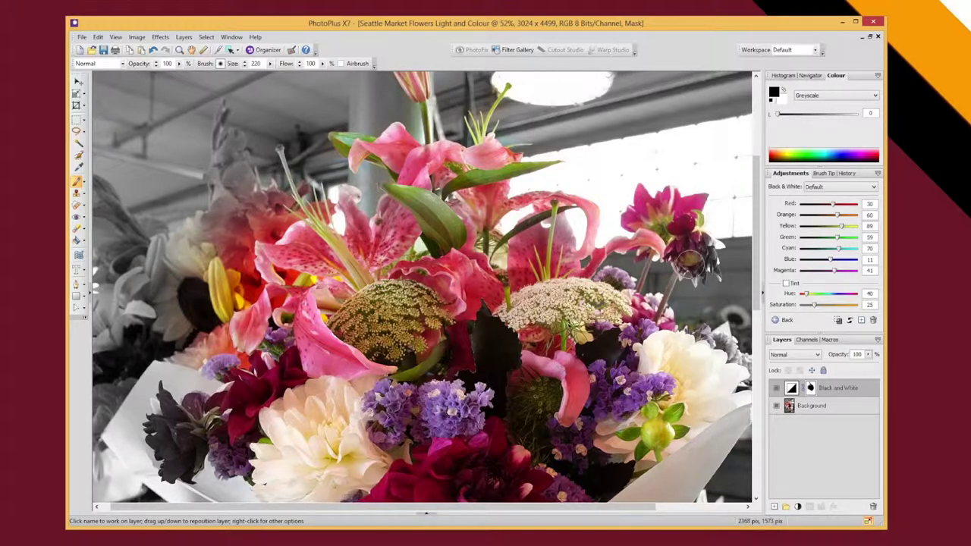
pyautogui.moveTo(688, 260)
pyautogui.mouseDown()
pyautogui.moveTo(654, 325)
pyautogui.moveTo(665, 372)
pyautogui.moveTo(715, 358)
pyautogui.moveTo(736, 372)
pyautogui.moveTo(702, 333)
pyautogui.moveTo(737, 371)
pyautogui.mouseUp()
pyautogui.moveTo(387, 512); pyautogui.dragTo(376, 512)
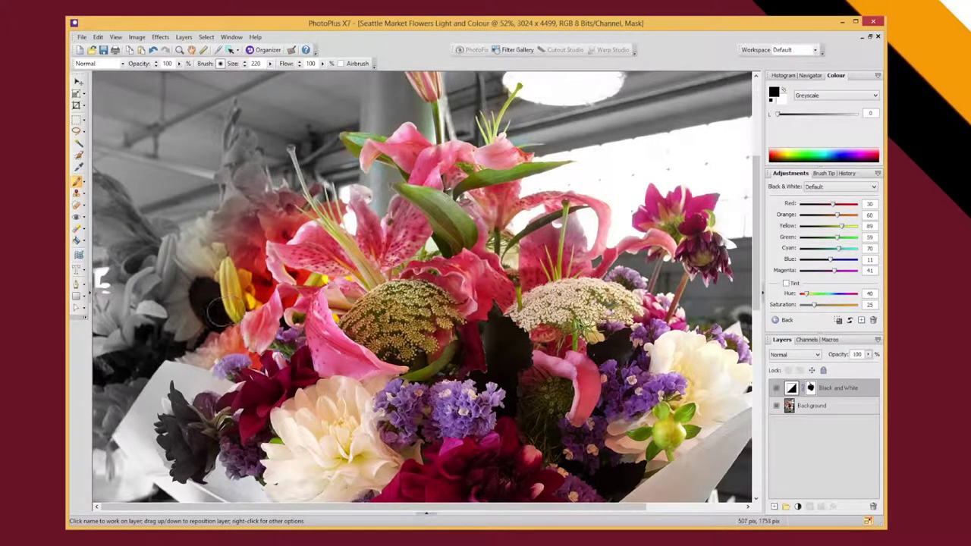
# Step: Enlarge the brush to 275 and reveal the sunflower and red and yellow flowers at left
pyautogui.press(']')
pyautogui.moveTo(205, 298)
pyautogui.mouseDown()
pyautogui.moveTo(220, 250)
pyautogui.moveTo(190, 334)
pyautogui.moveTo(215, 290)
pyautogui.mouseUp()
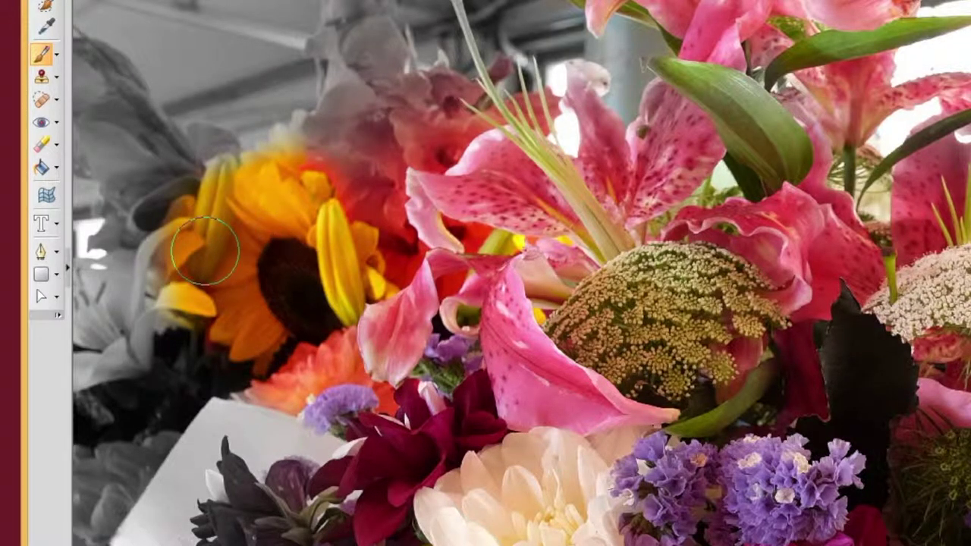
pyautogui.moveTo(206, 238)
pyautogui.mouseDown()
pyautogui.moveTo(144, 242)
pyautogui.moveTo(133, 198)
pyautogui.moveTo(105, 198)
pyautogui.moveTo(152, 357)
pyautogui.mouseUp()
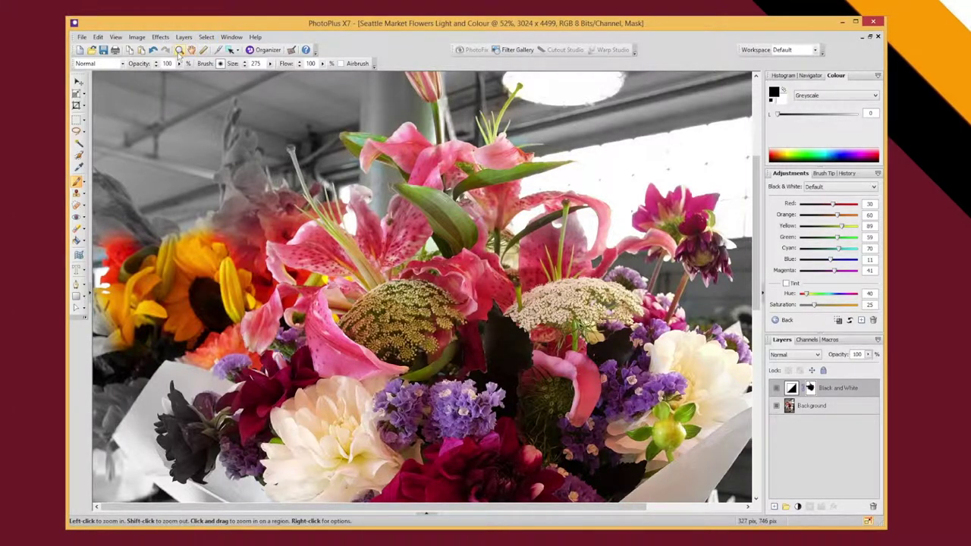
pyautogui.click(179, 50)
# Step: Zoom into the left-side sunflower and lily, return to the brush, and make white the paint colour
pyautogui.moveTo(364, 180); pyautogui.dragTo(110, 426)
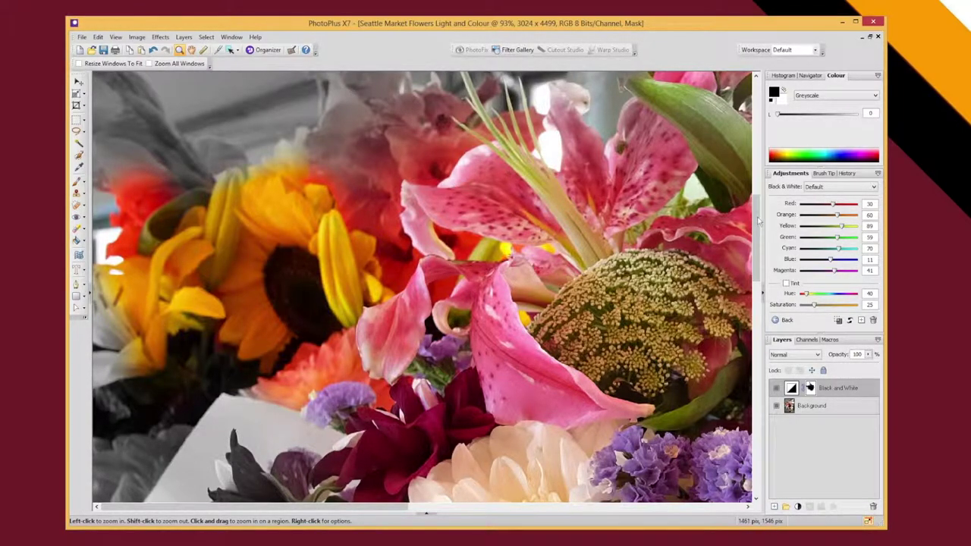
pyautogui.scroll(1, 758, 213)
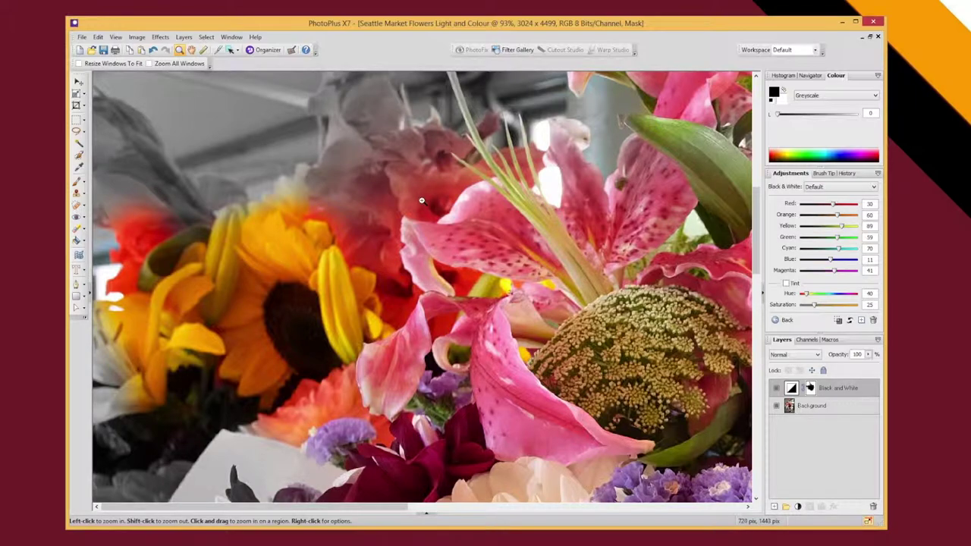
pyautogui.click(76, 182)
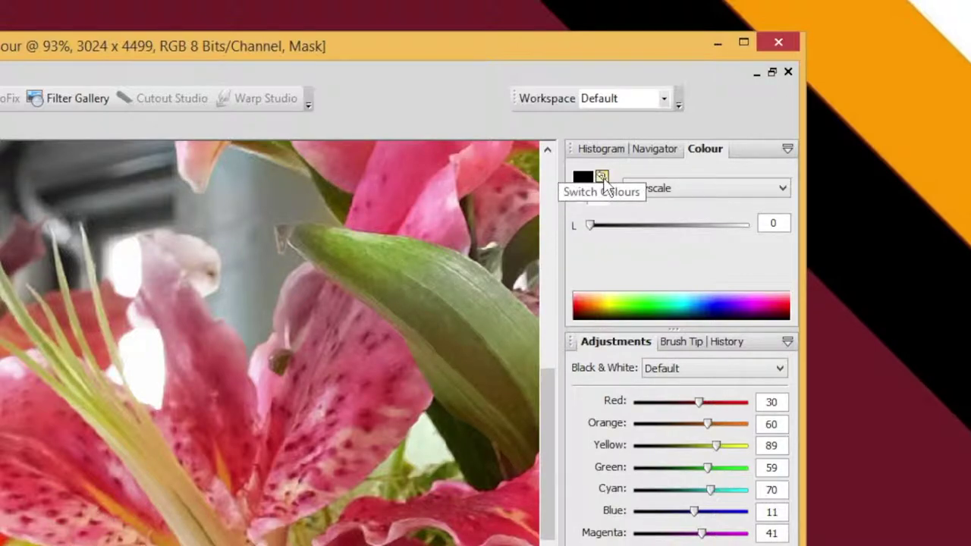
pyautogui.click(602, 177)
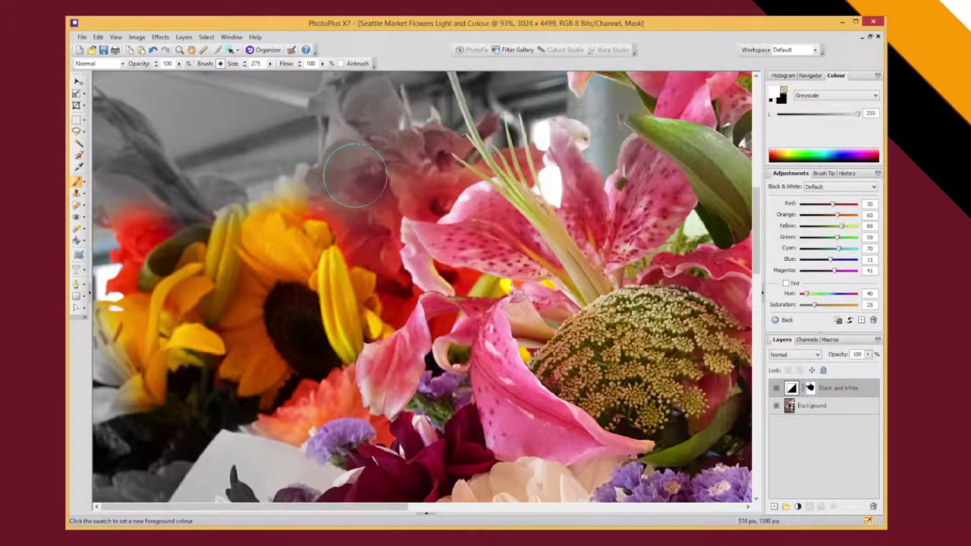
# Step: With a smaller brush, paint the reddish petals beside the sunflower back to grey
pyautogui.press('[')
pyautogui.moveTo(355, 175)
pyautogui.mouseDown()
pyautogui.moveTo(424, 194)
pyautogui.moveTo(442, 179)
pyautogui.mouseUp()
pyautogui.press('[')
pyautogui.press('[')
pyautogui.press('[')
pyautogui.press('[')
pyautogui.press('[')
pyautogui.press('[')
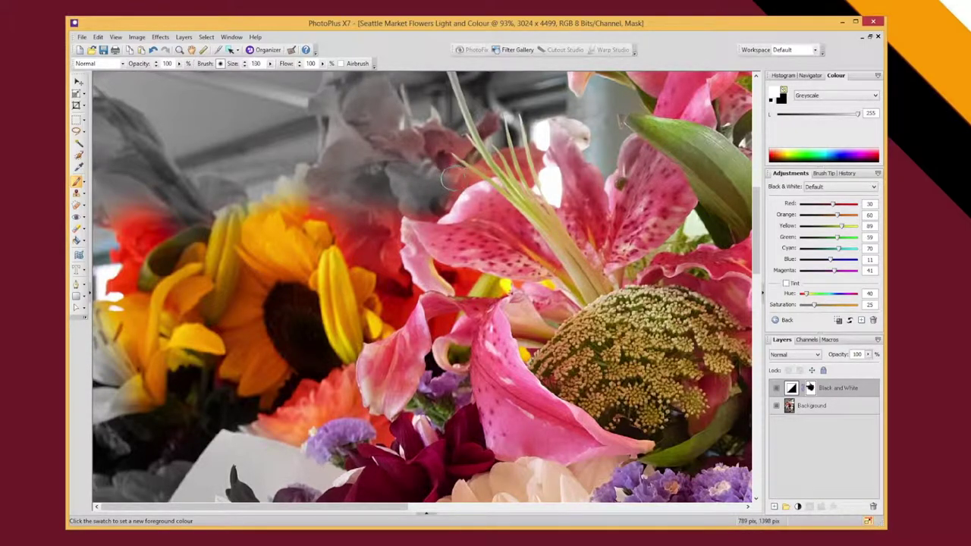
pyautogui.moveTo(460, 177)
pyautogui.mouseDown()
pyautogui.moveTo(416, 211)
pyautogui.moveTo(385, 206)
pyautogui.moveTo(389, 225)
pyautogui.mouseUp()
pyautogui.moveTo(388, 259)
pyautogui.mouseDown()
pyautogui.moveTo(390, 309)
pyautogui.moveTo(402, 301)
pyautogui.moveTo(396, 282)
pyautogui.moveTo(402, 292)
pyautogui.moveTo(393, 315)
pyautogui.moveTo(341, 338)
pyautogui.moveTo(299, 336)
pyautogui.moveTo(311, 312)
pyautogui.moveTo(311, 231)
pyautogui.mouseUp()
# Step: Grey out the red flower, left yellow petals, sunflower and lower orange flowers, ending at a 20-pixel brush
pyautogui.press(']')
pyautogui.press(']')
pyautogui.press(']')
pyautogui.press(']')
pyautogui.press(']')
pyautogui.press(']')
pyautogui.press(']')
pyautogui.press(']')
pyautogui.press(']')
pyautogui.press(']')
pyautogui.press(']')
pyautogui.moveTo(175, 243)
pyautogui.mouseDown()
pyautogui.moveTo(199, 277)
pyautogui.moveTo(151, 271)
pyautogui.moveTo(122, 308)
pyautogui.moveTo(104, 290)
pyautogui.moveTo(138, 373)
pyautogui.moveTo(157, 307)
pyautogui.moveTo(205, 338)
pyautogui.moveTo(126, 393)
pyautogui.mouseUp()
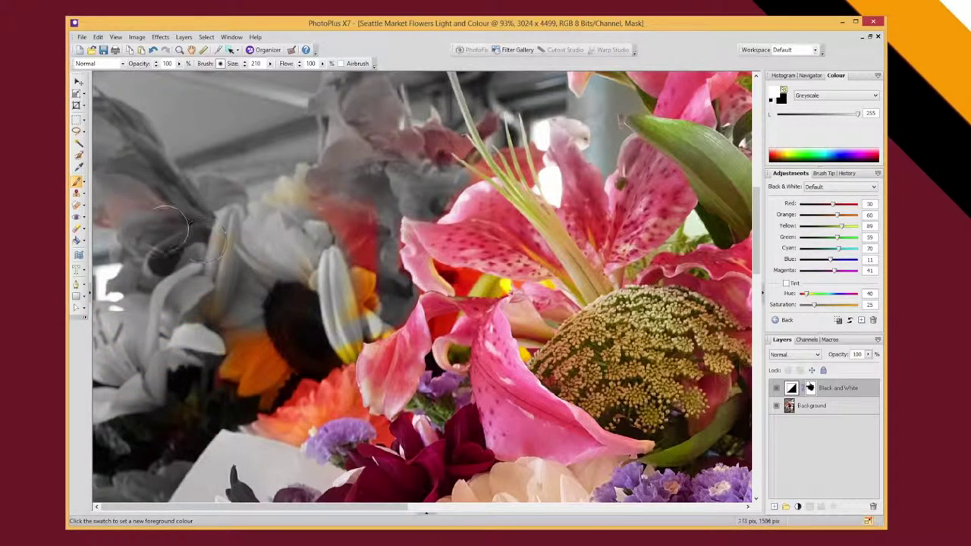
pyautogui.moveTo(334, 216)
pyautogui.mouseDown()
pyautogui.moveTo(359, 241)
pyautogui.moveTo(299, 384)
pyautogui.moveTo(363, 228)
pyautogui.moveTo(348, 271)
pyautogui.moveTo(455, 303)
pyautogui.mouseUp()
pyautogui.scroll(5, 564, 109)
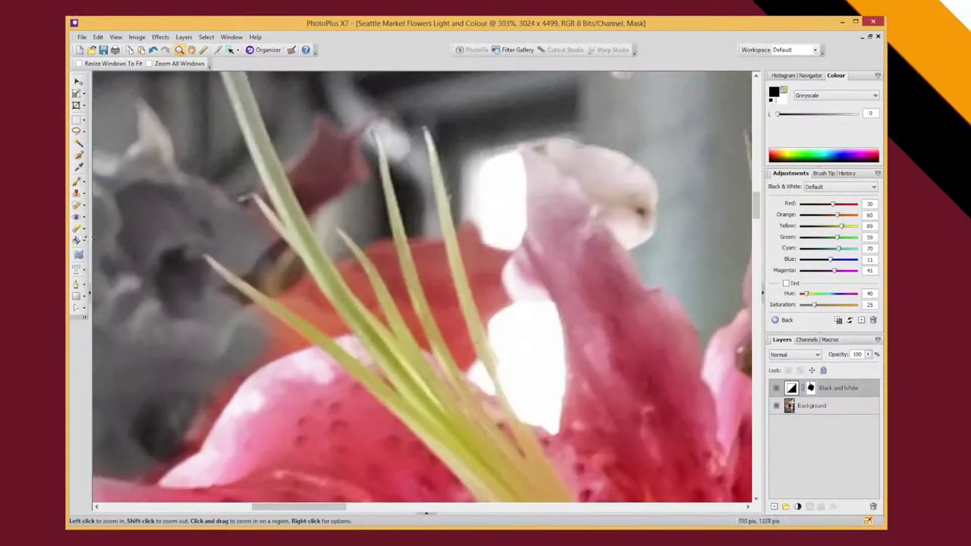
pyautogui.press('[')
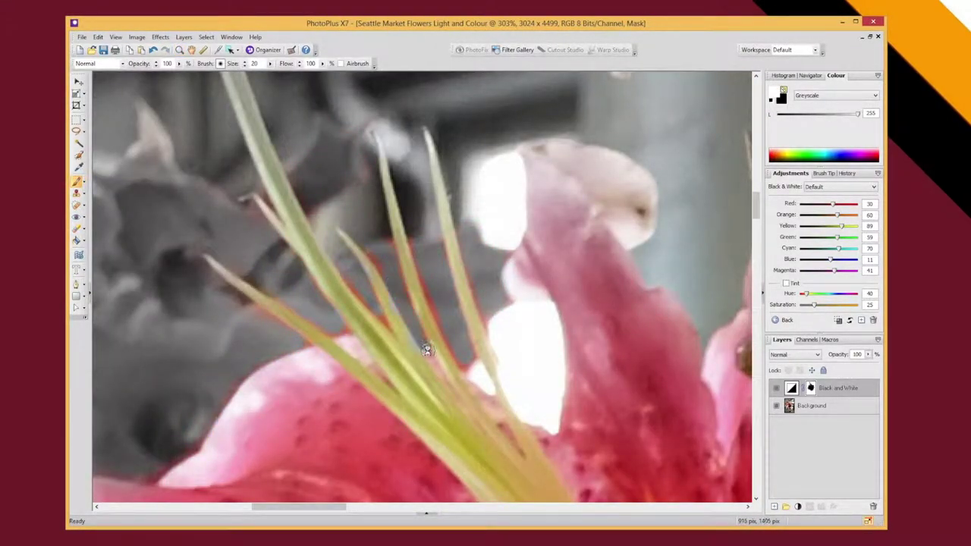
# Step: Swap the paint colour back to black, check the bouquet up close, and fit the whole image
pyautogui.press('x')
pyautogui.hotkey('ctrl', '0')
pyautogui.scroll(2, 422, 288)
pyautogui.press(']')
pyautogui.press(']')
pyautogui.press(']')
pyautogui.press(']')
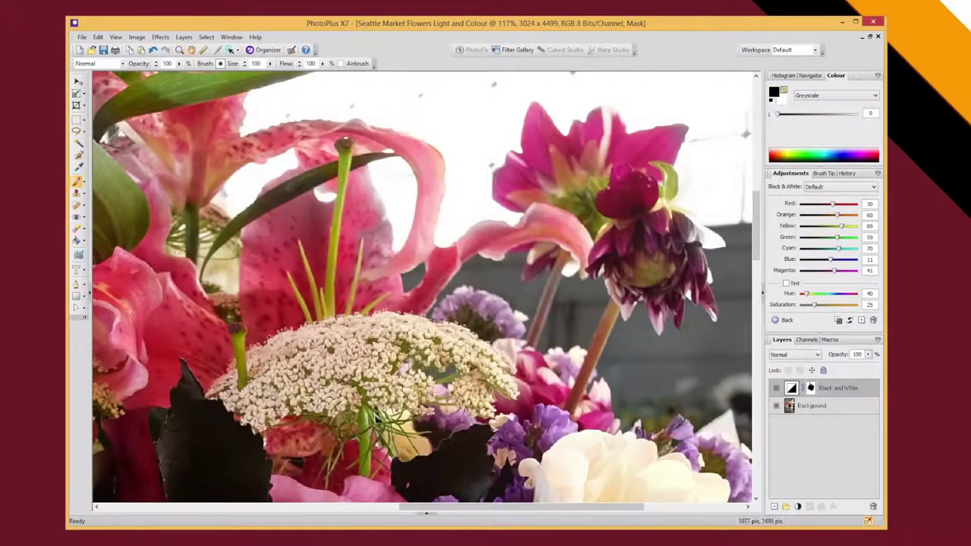
pyautogui.hotkey('ctrl', '0')
pyautogui.scroll(3, 493, 257)
pyautogui.press('[')
pyautogui.press('[')
pyautogui.press('[')
pyautogui.hotkey('ctrl', '0')
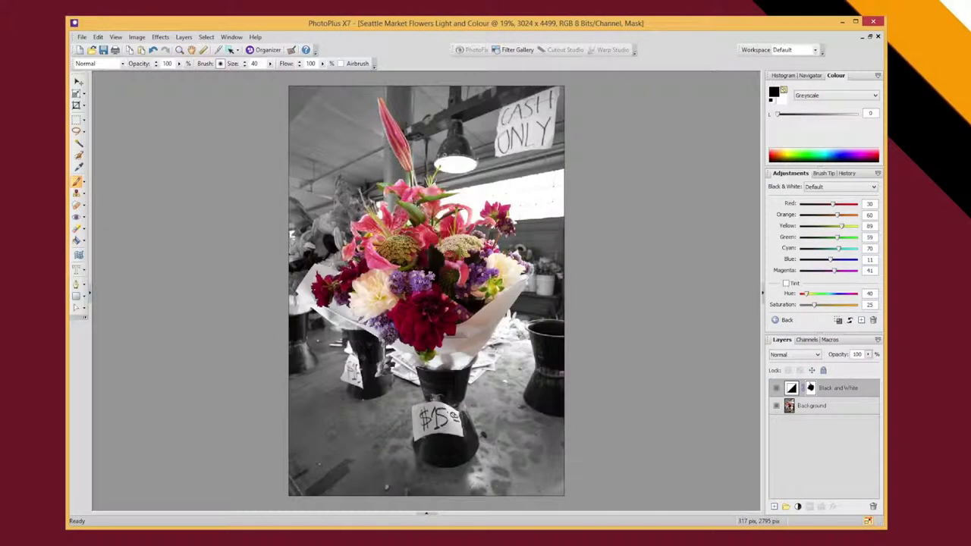